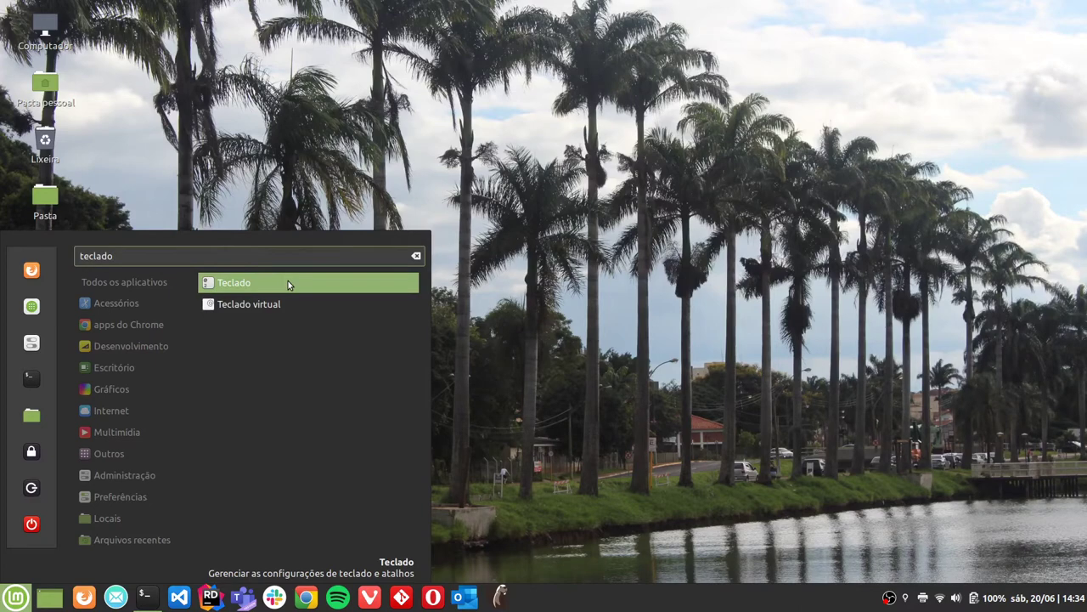
# Open the Teclado settings and go to the Atalhos personalizados category of keyboard shortcuts.
pyautogui.click(287, 282)
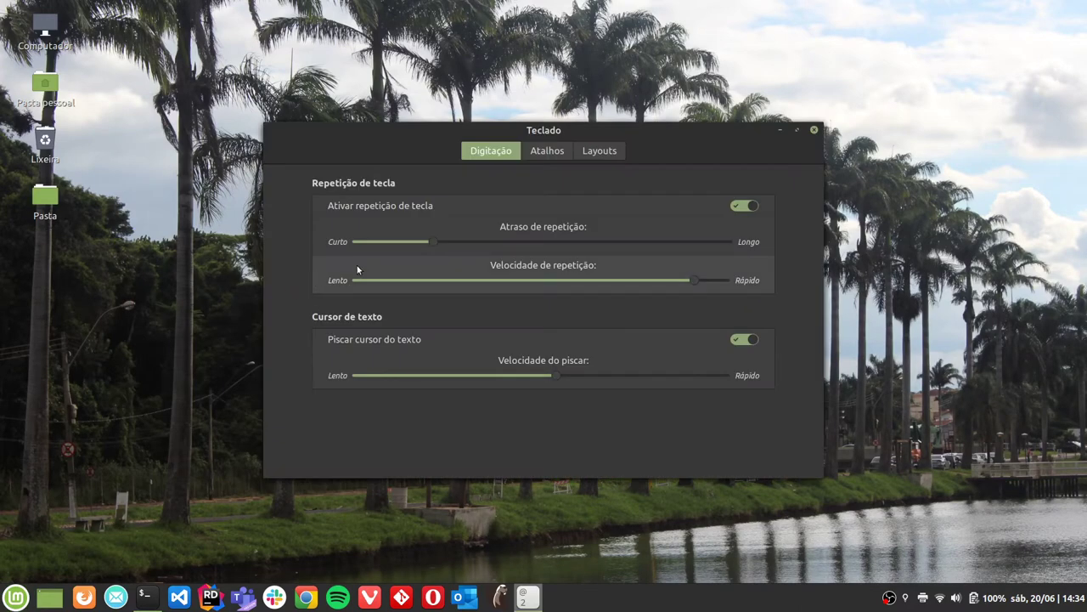
pyautogui.click(548, 153)
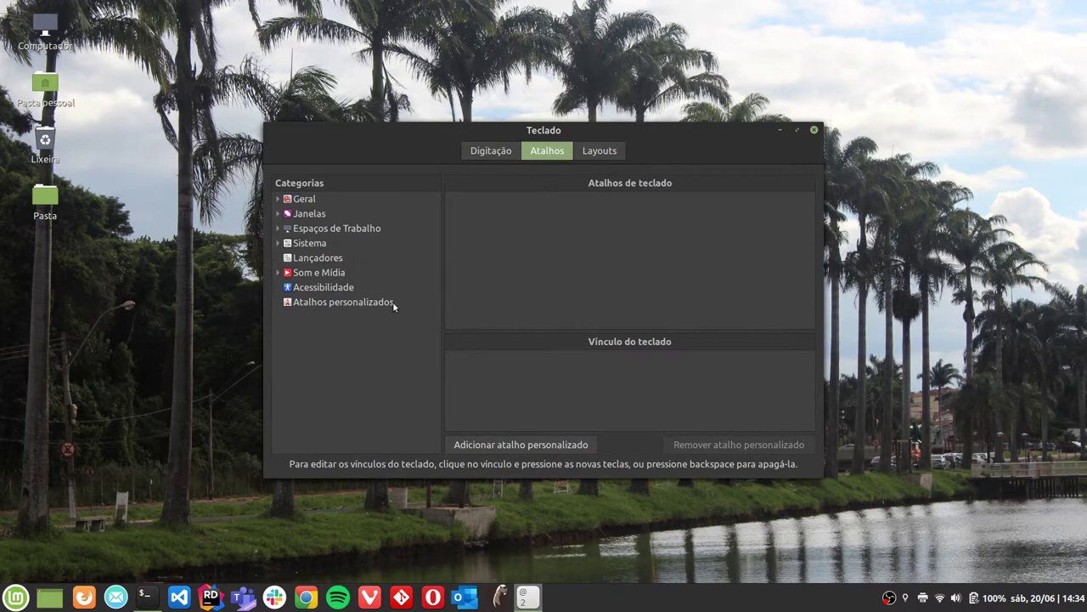
pyautogui.click(391, 303)
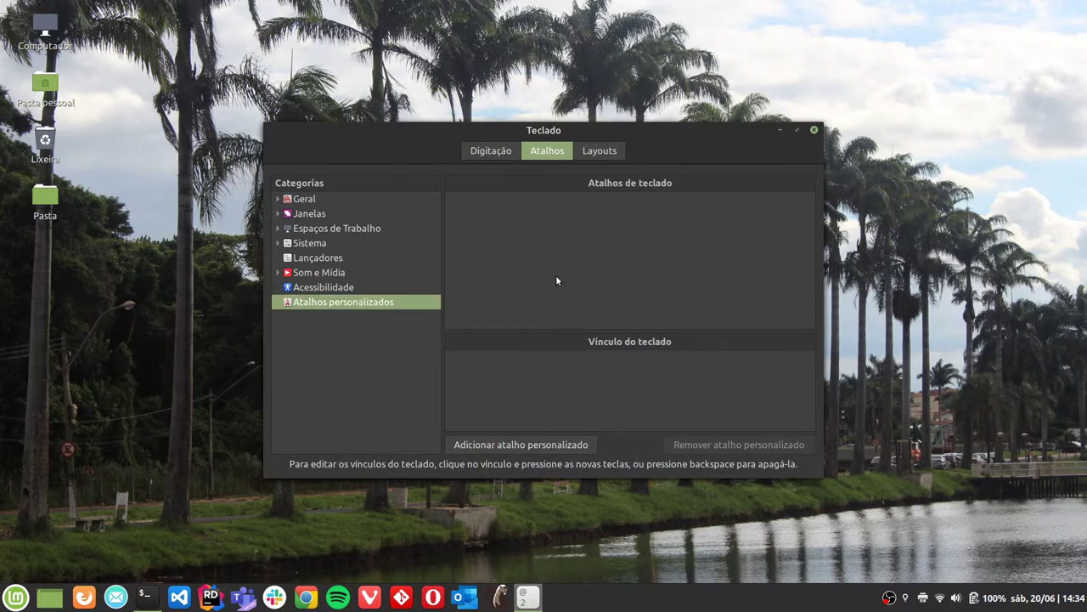
# Add a custom shortcut named Desligar that runs poweroff and bind it to Super+End.
pyautogui.click(511, 447)
pyautogui.write('Desligar')
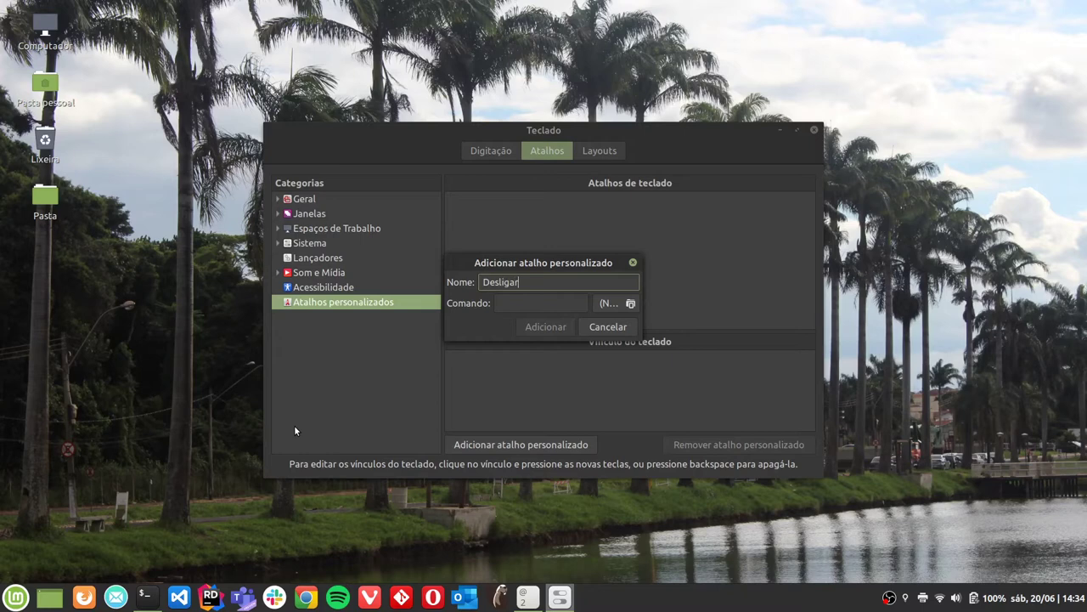
pyautogui.press('Tab')
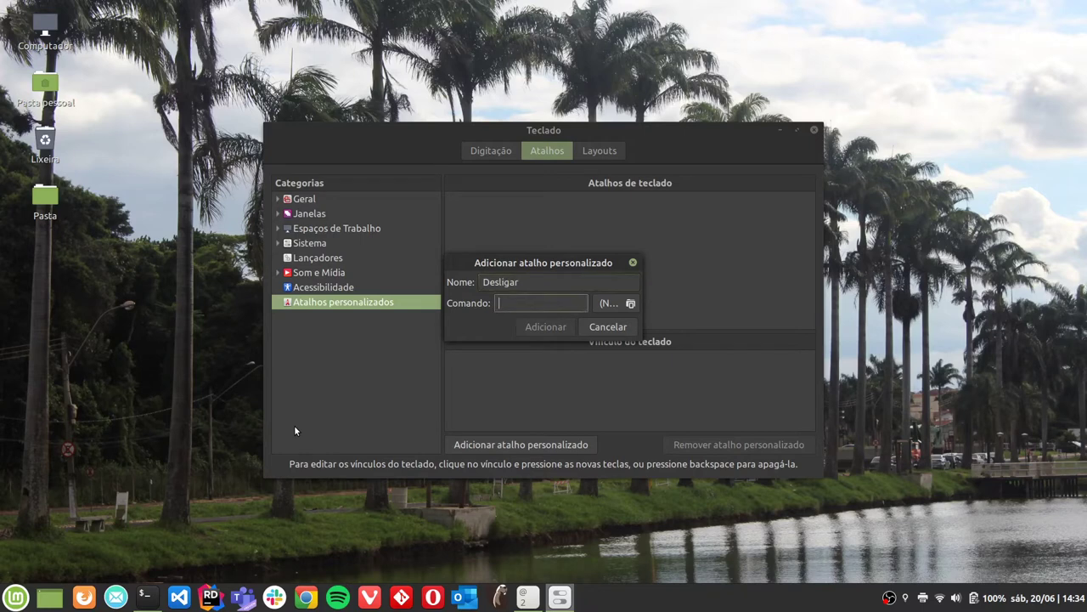
pyautogui.write('poweroff')
pyautogui.click(528, 328)
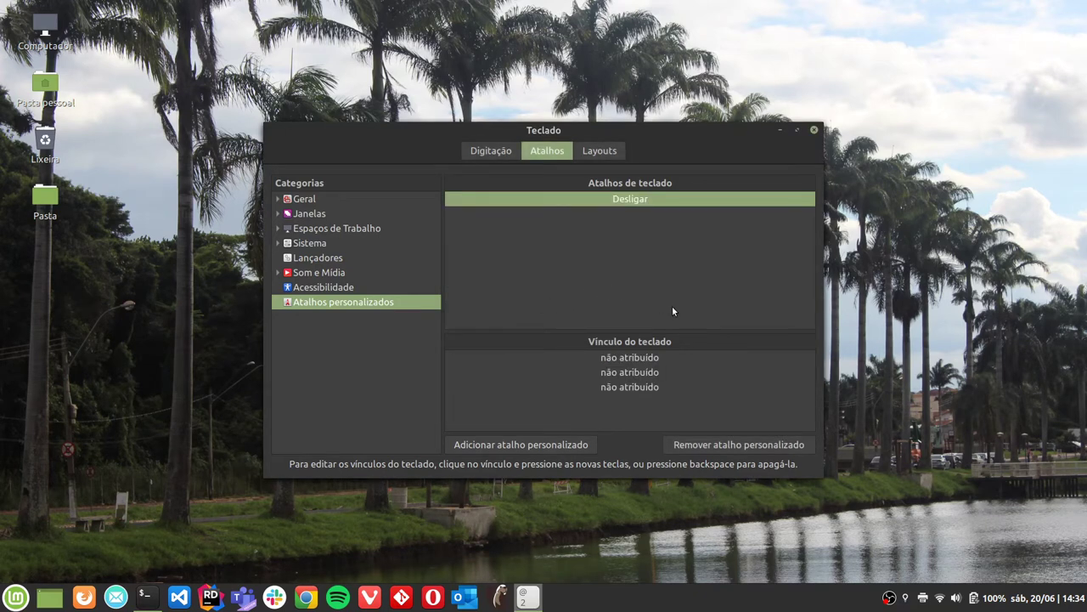
pyautogui.click(689, 358)
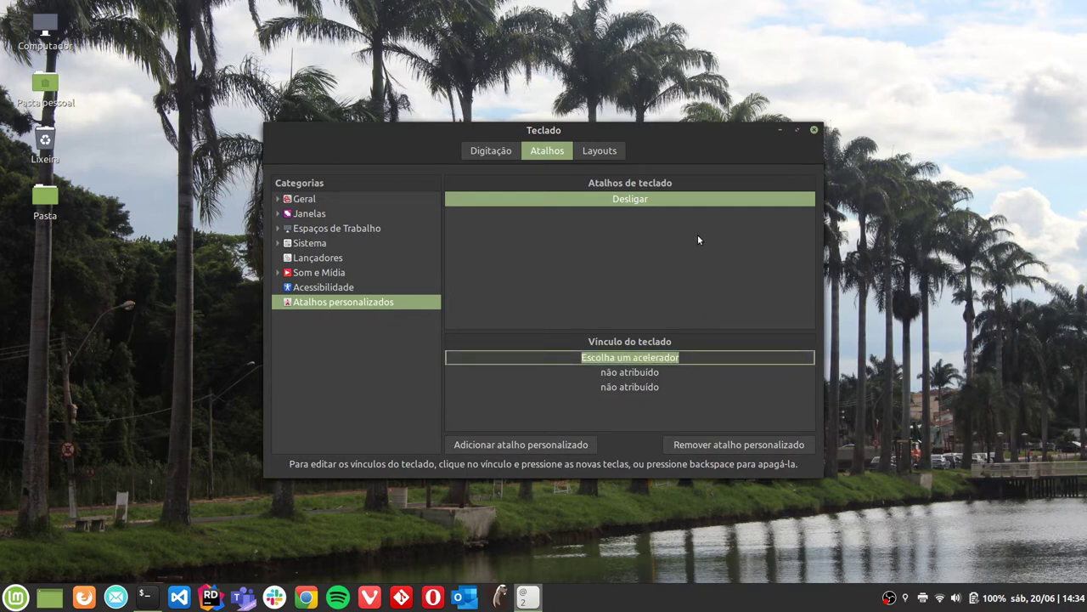
pyautogui.press('super+End')
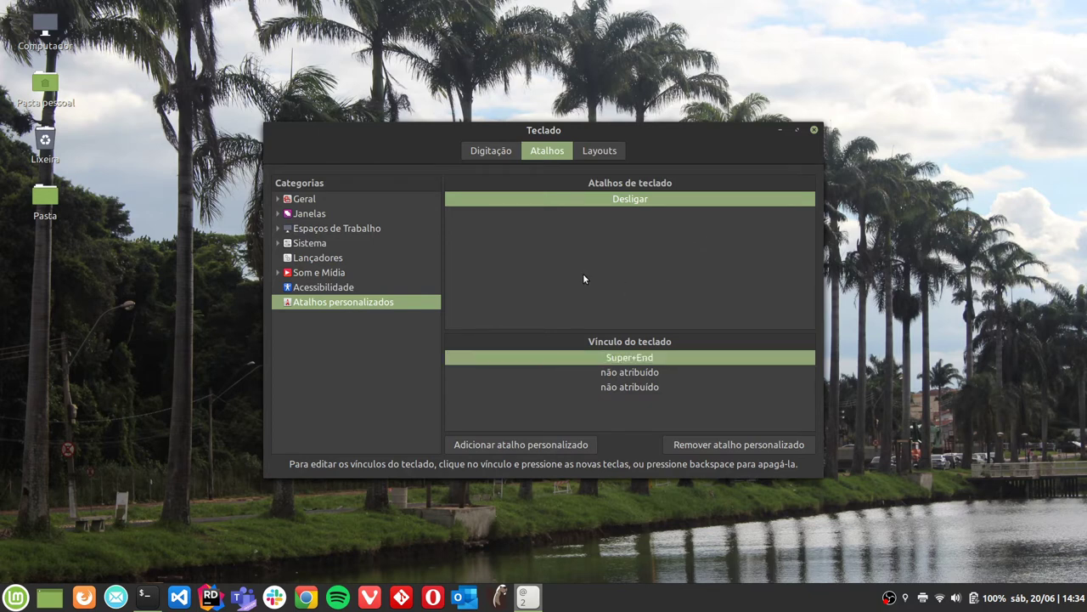
# Add a custom shortcut named Reiniciar that runs reboot and bind it to Super+Home.
pyautogui.click(559, 445)
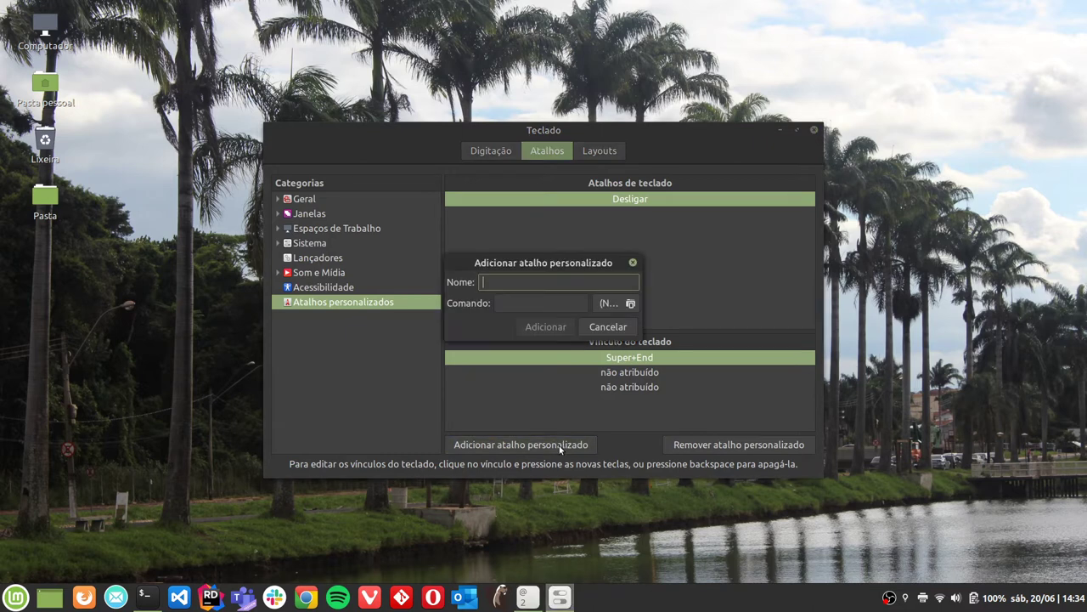
pyautogui.write('Reiniciar')
pyautogui.press('Tab')
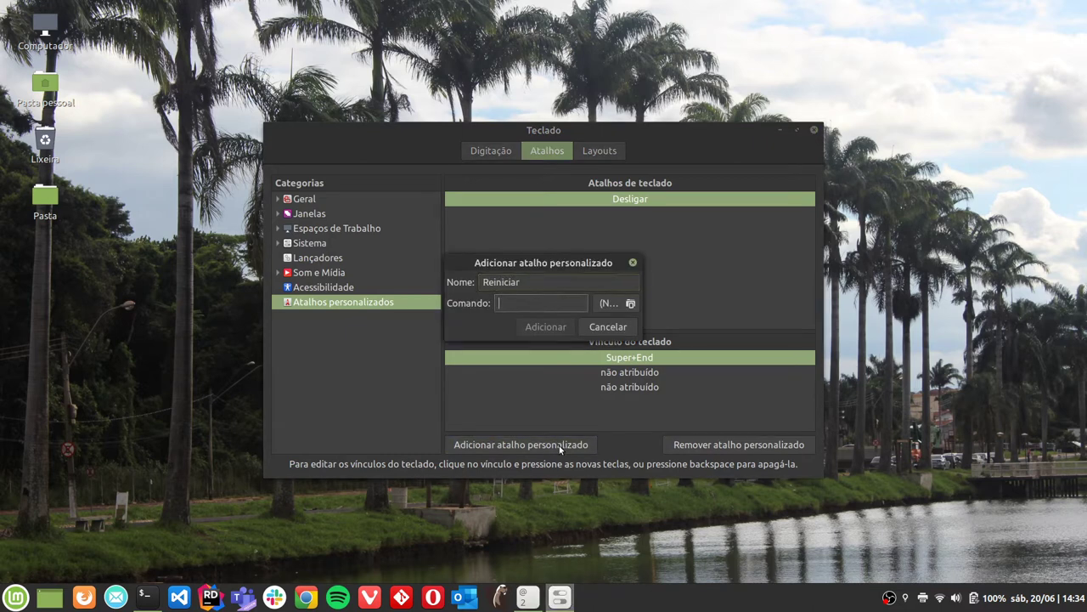
pyautogui.write('reboot')
pyautogui.click(552, 326)
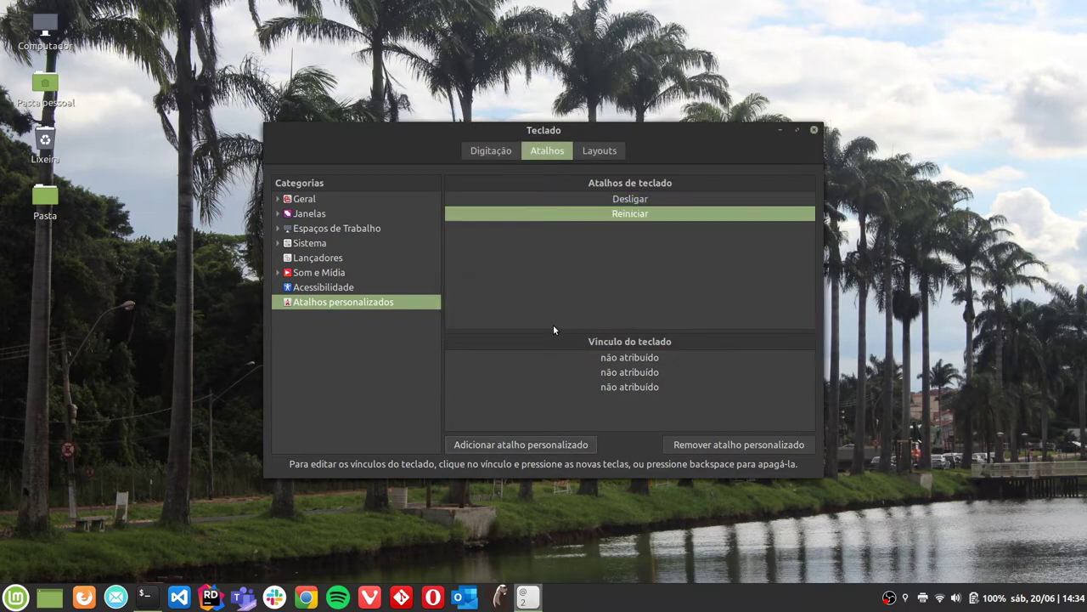
pyautogui.click(659, 358)
pyautogui.press('super+Home')
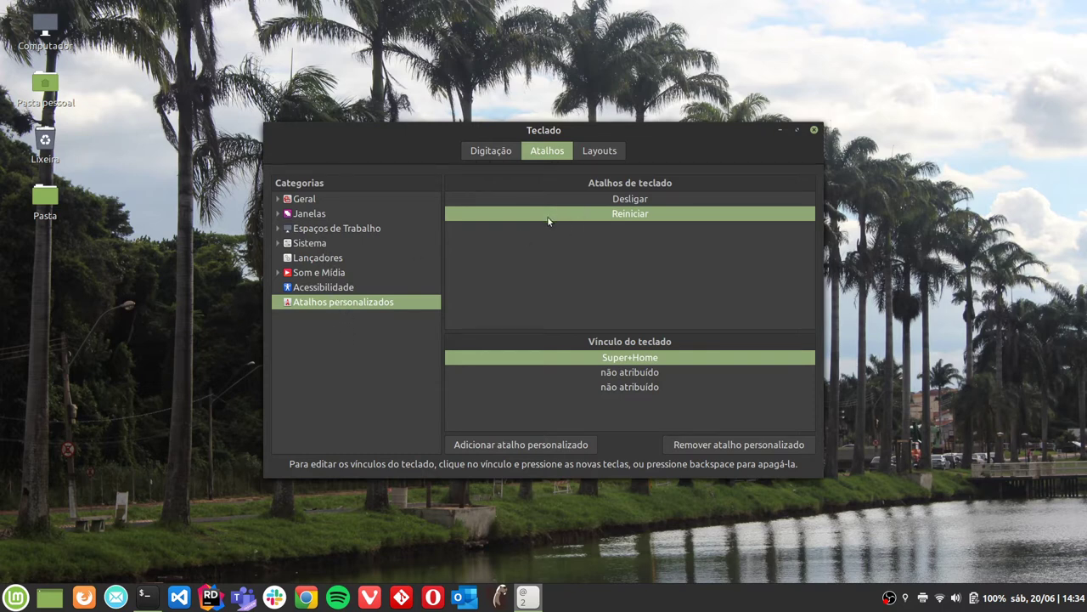
# Check the existing key bindings of the Desligar shortcut in the Sistema category.
pyautogui.click(320, 242)
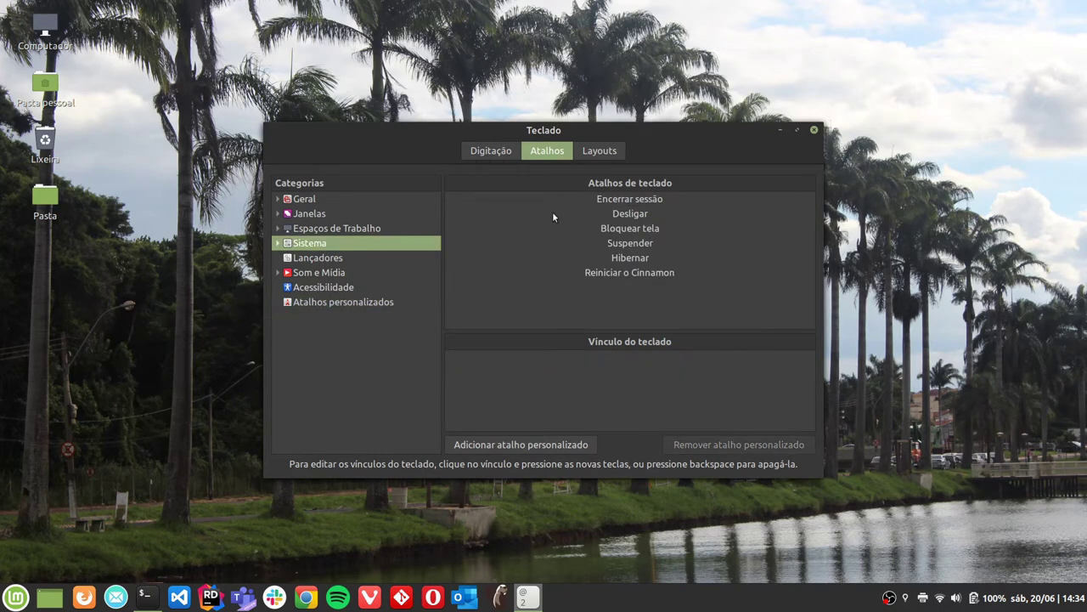
pyautogui.click(632, 214)
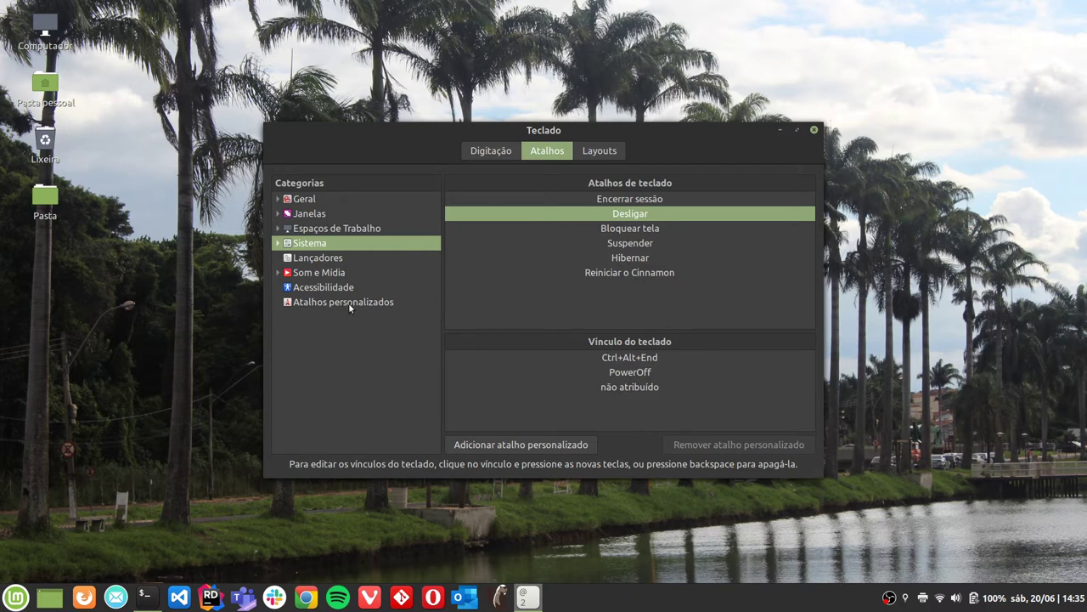
# Inspect the first binding of Minimizar janela under Janelas, test it by minimizing the Teclado window, and restore the window.
pyautogui.click(325, 214)
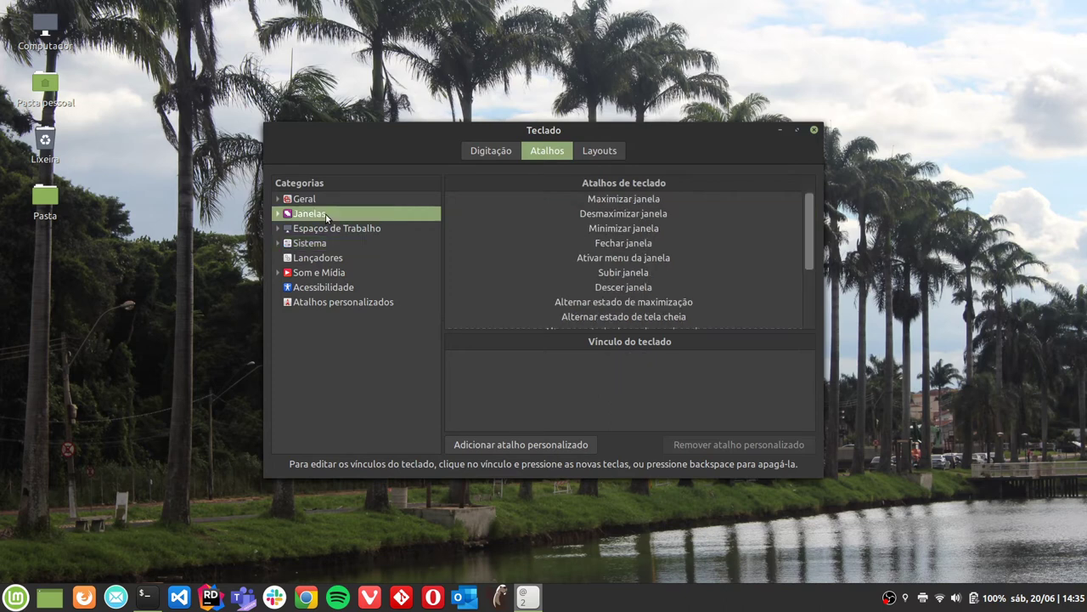
pyautogui.click(623, 228)
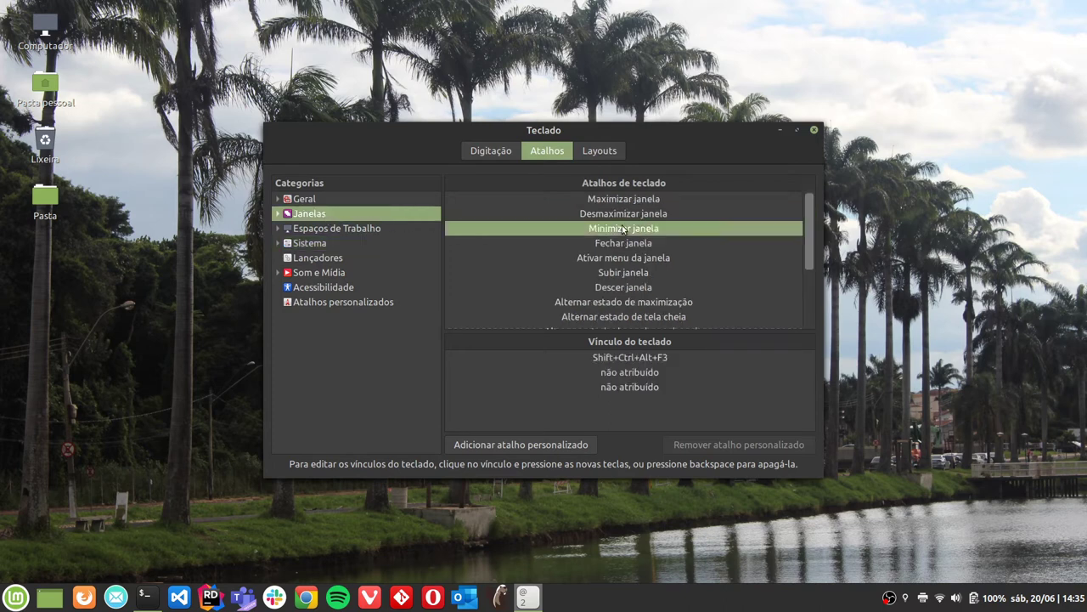
pyautogui.click(650, 357)
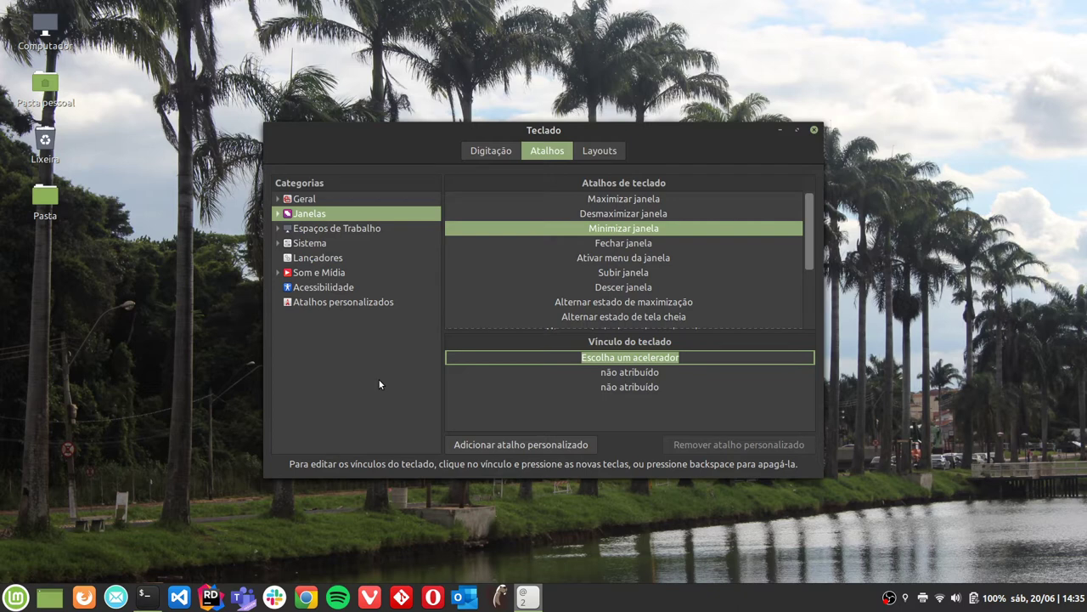
pyautogui.press('Escape')
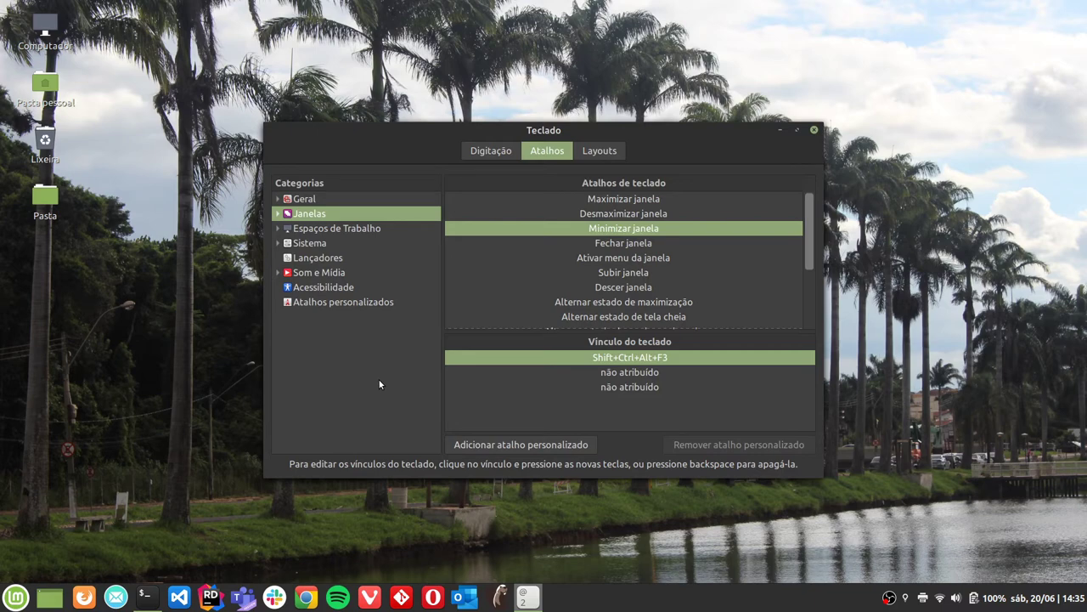
pyautogui.hotkey('shift', 'ctrl', 'alt', 'F3')
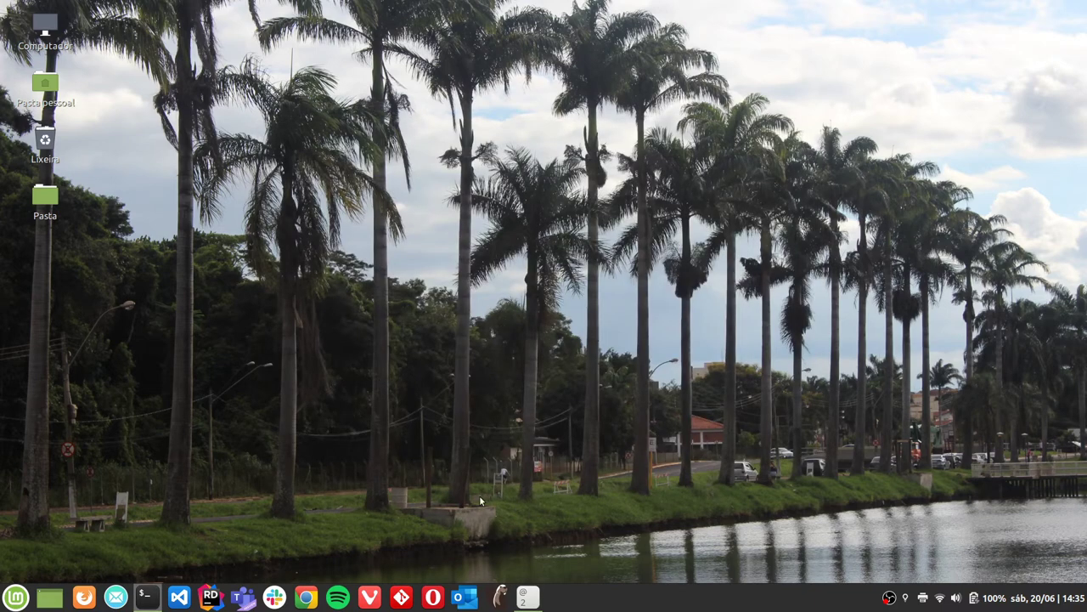
pyautogui.click(533, 603)
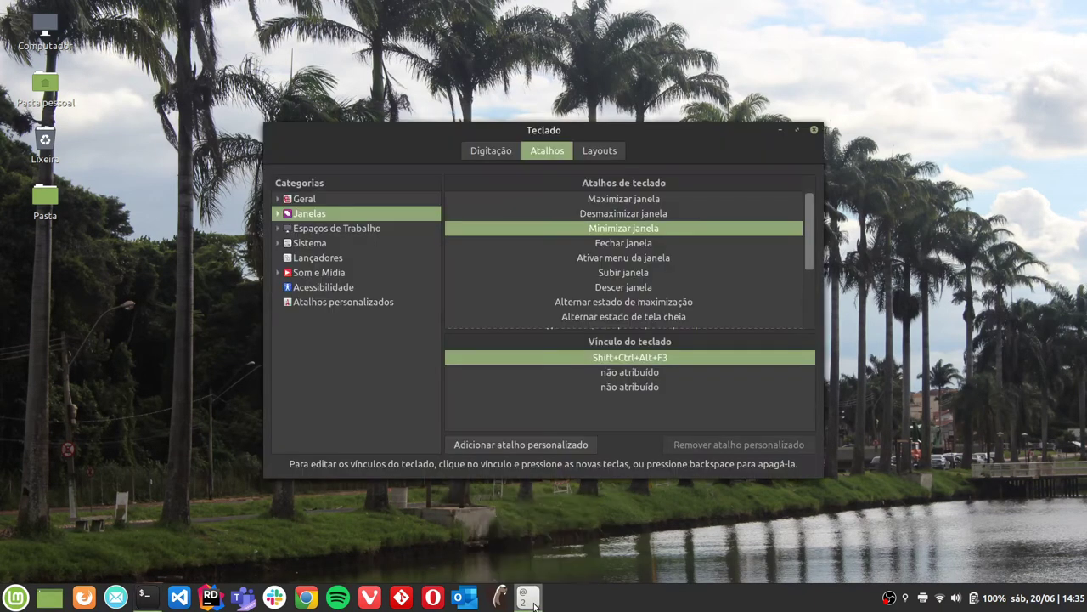
# Test the existing binding of Alternar estado de maximização, then maximize and restore the Teclado window with its window controls.
pyautogui.click(552, 302)
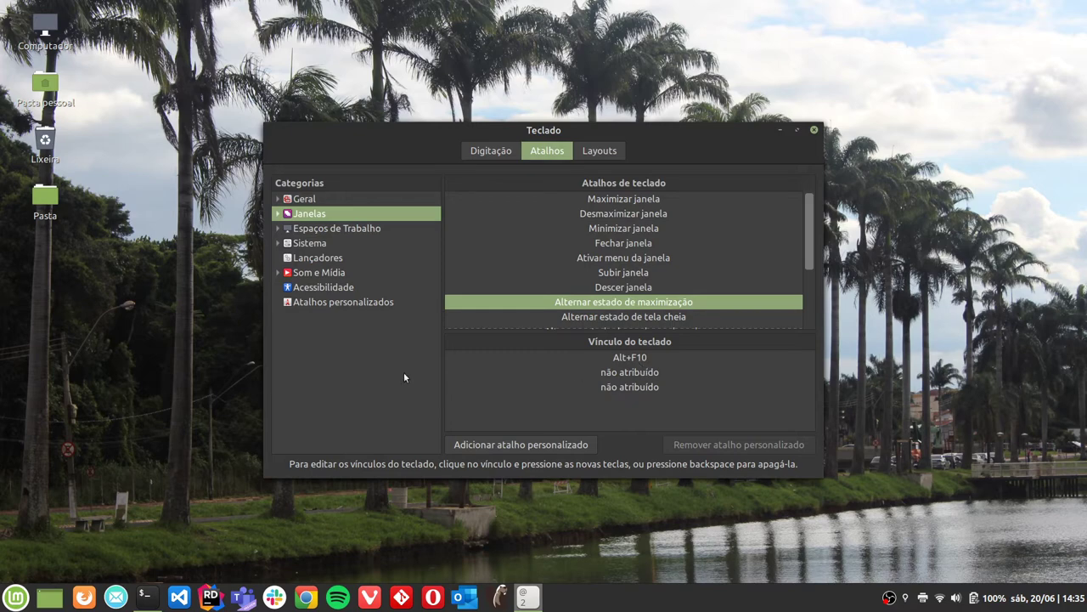
pyautogui.hotkey('alt', 'F10')
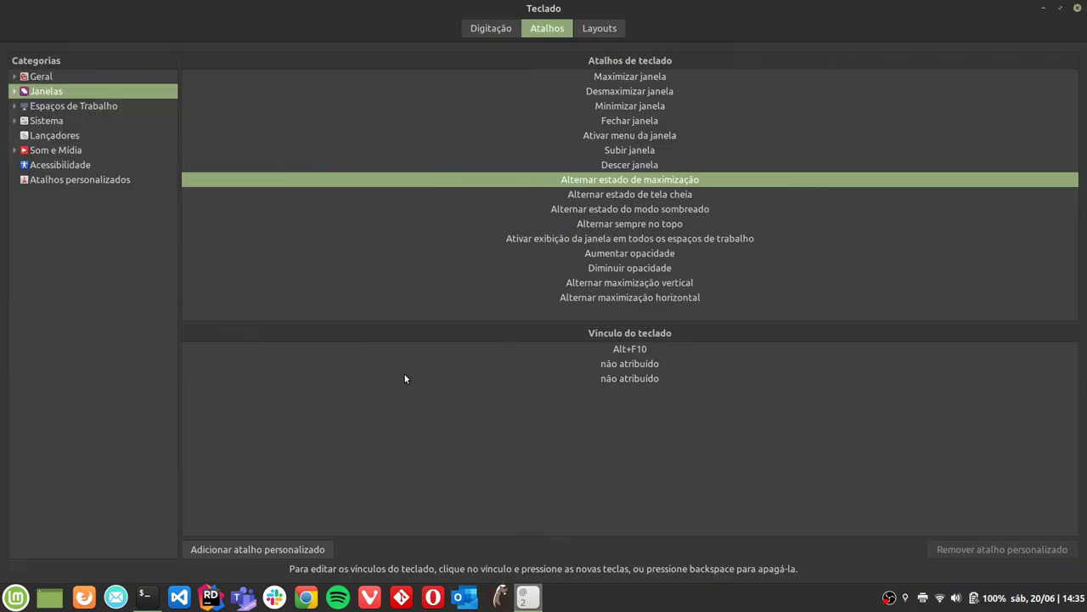
pyautogui.hotkey('alt', 'F10')
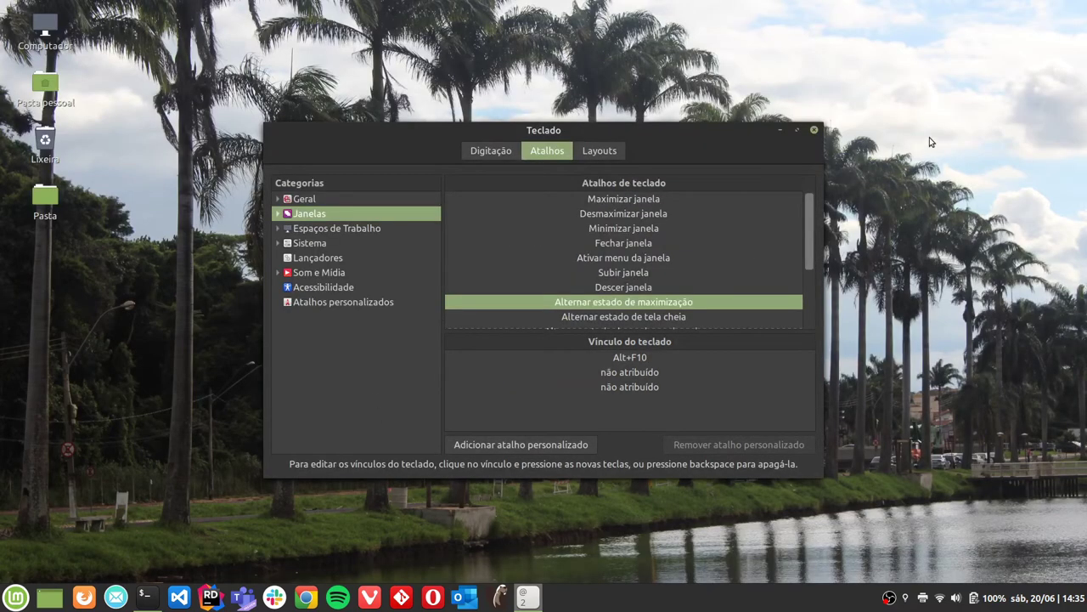
pyautogui.click(797, 131)
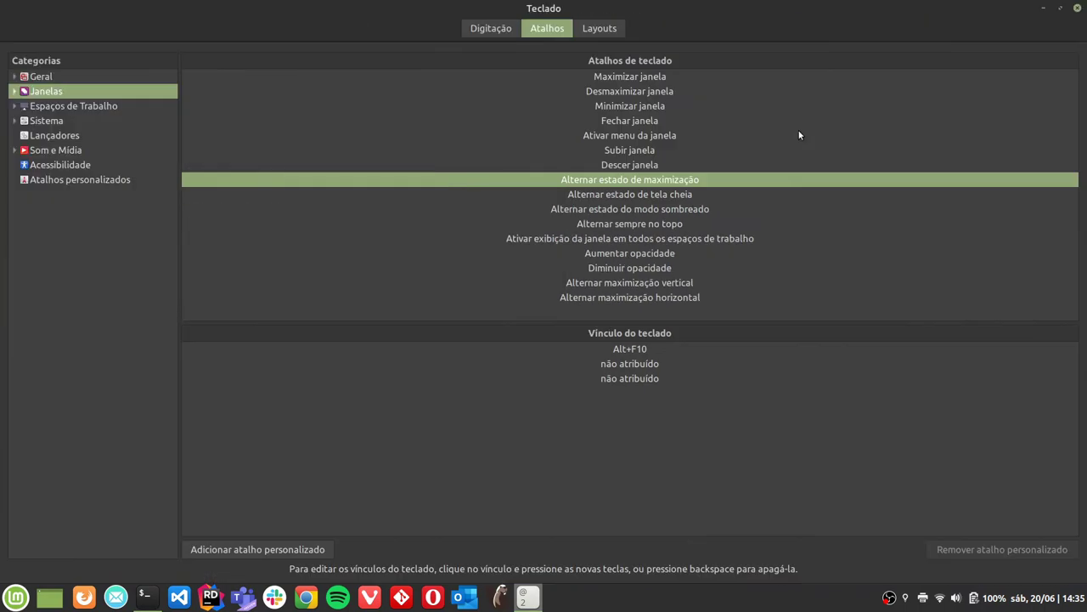
pyautogui.click(1060, 8)
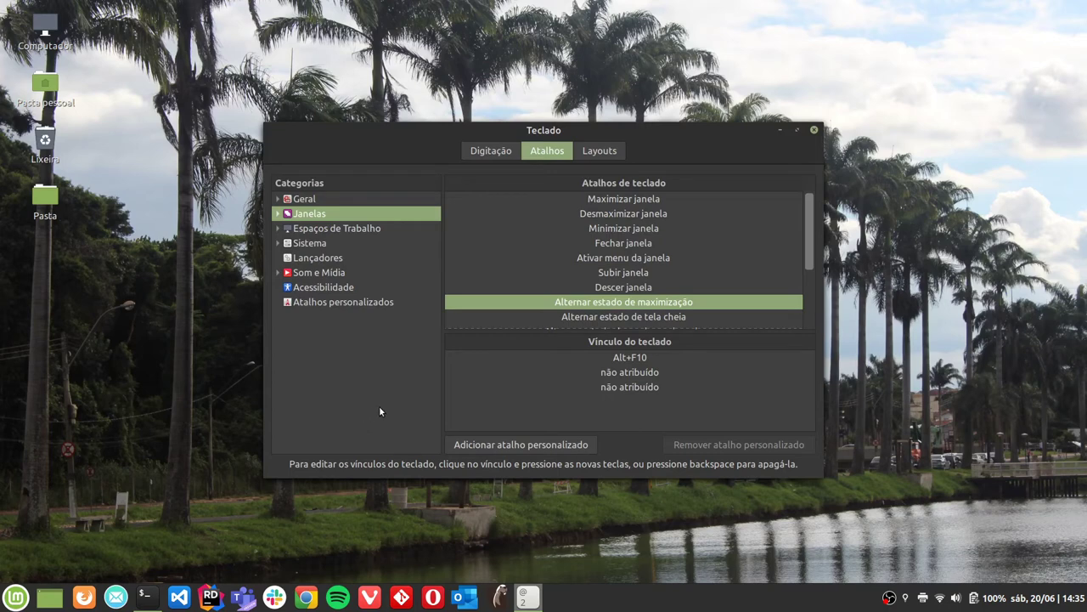
# Assign Shift+Ctrl+Alt+F4 as the second binding of Alternar estado de maximização and test it by maximizing and restoring the window.
pyautogui.click(610, 374)
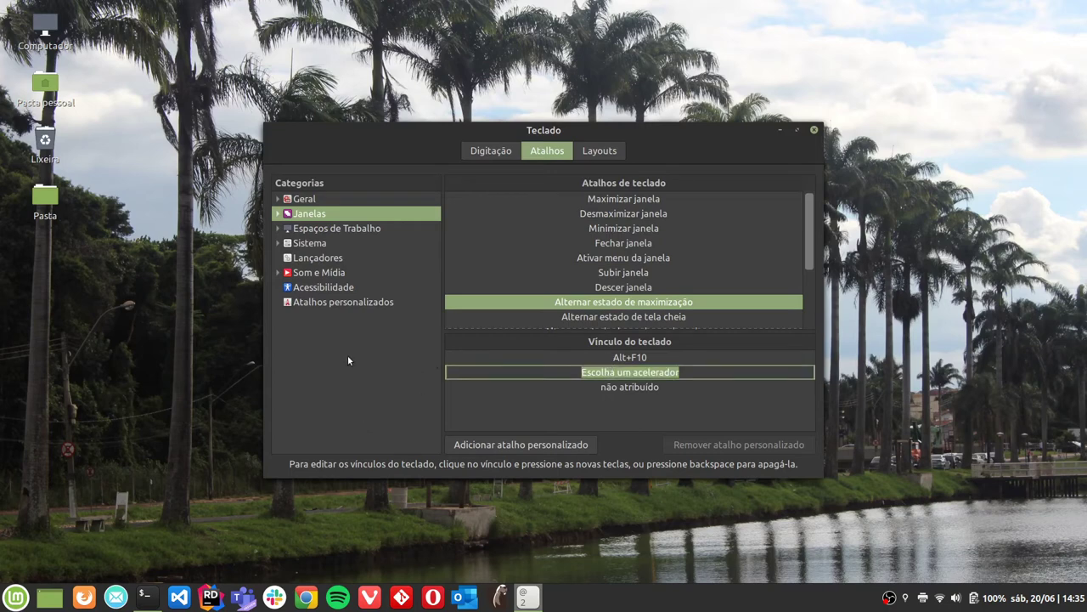
pyautogui.hotkey('shift', 'ctrl', 'alt', 'F4')
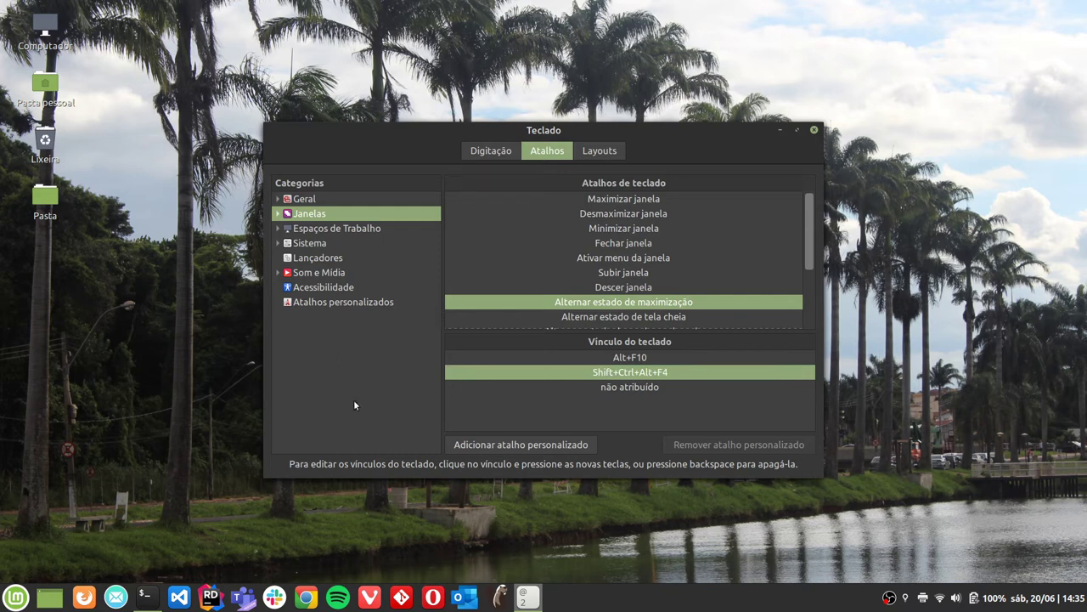
pyautogui.hotkey('shift', 'ctrl', 'alt', 'F4')
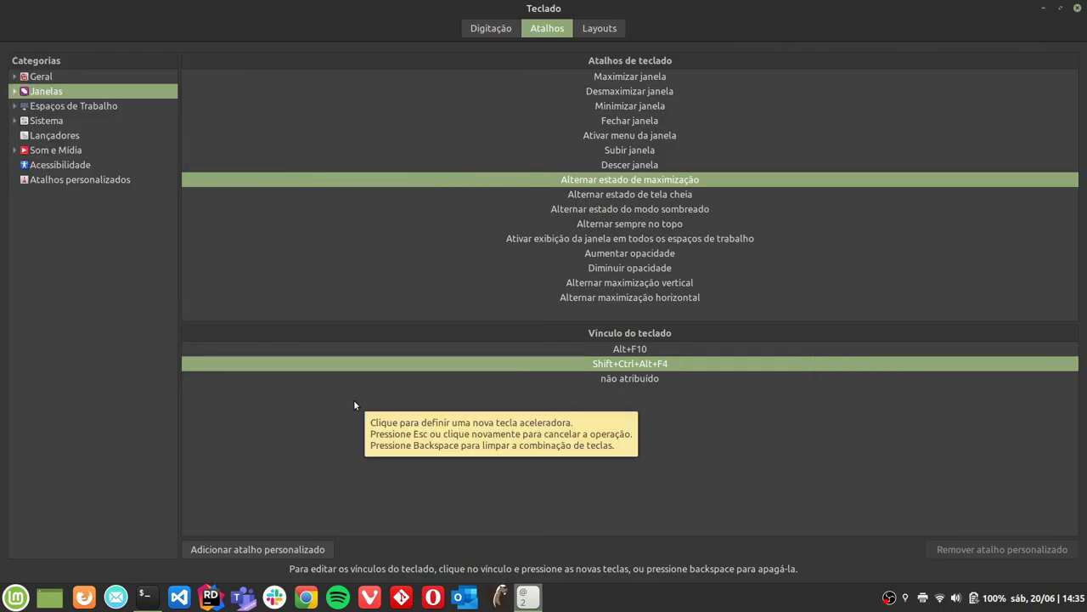
pyautogui.hotkey('shift', 'ctrl', 'alt', 'F4')
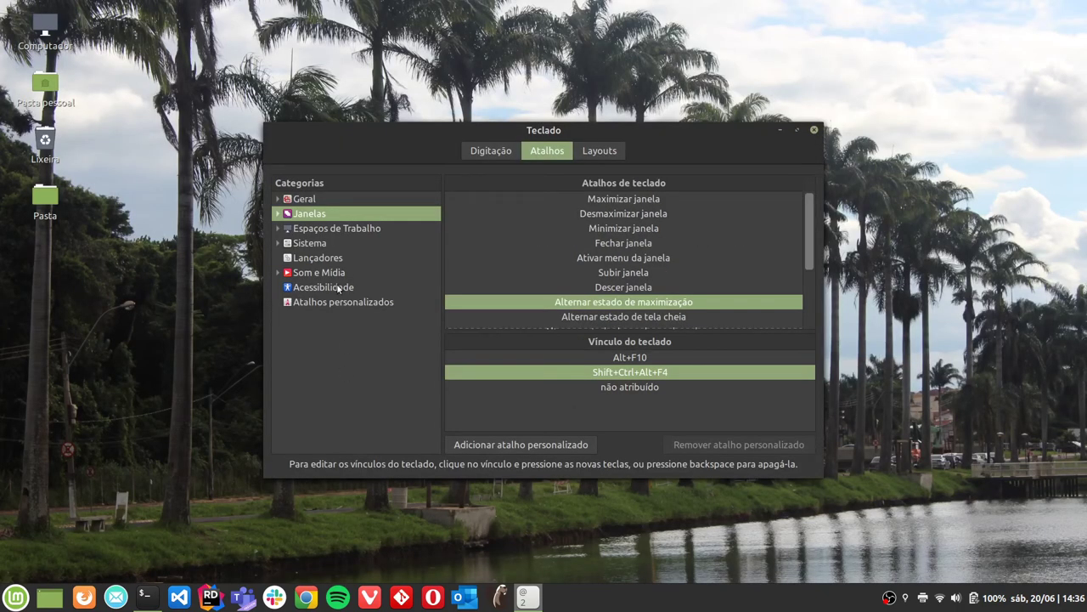
# Assign Super+L as the third binding of Bloquear tela in the Sistema category.
pyautogui.click(326, 242)
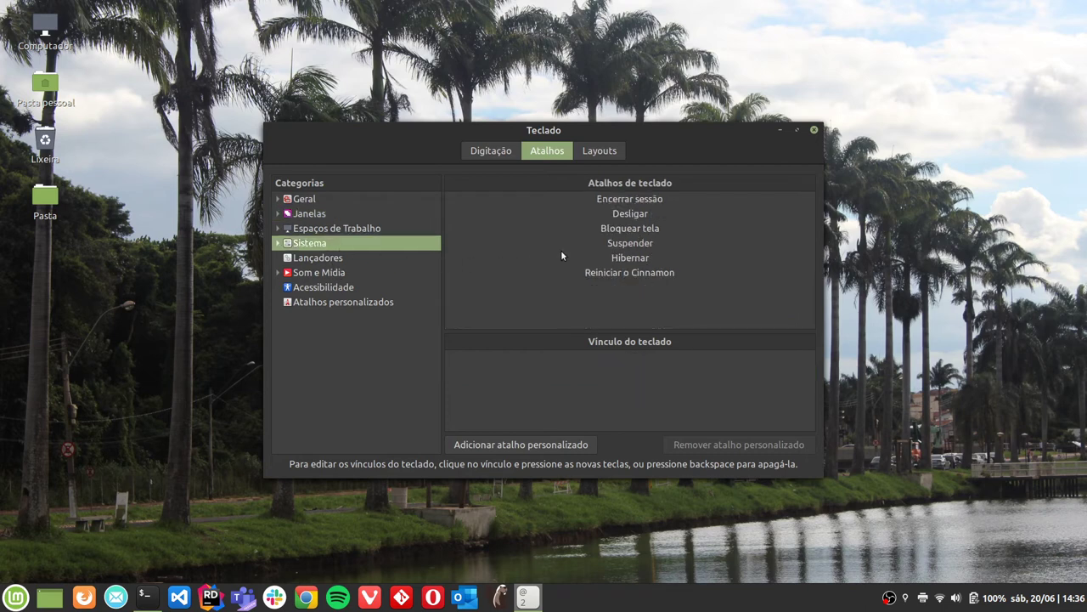
pyautogui.click(635, 231)
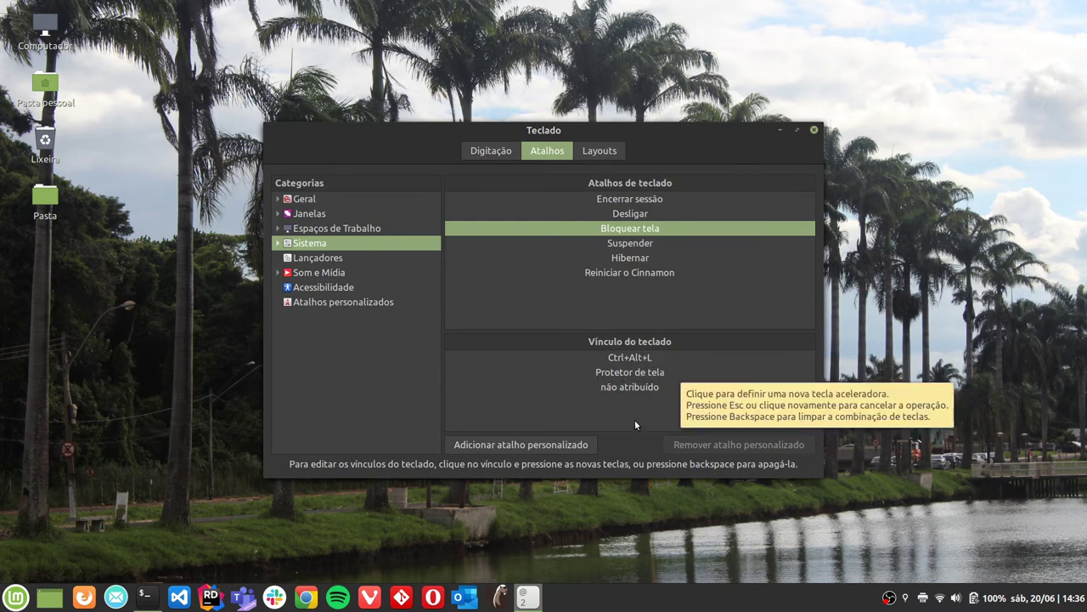
pyautogui.click(640, 391)
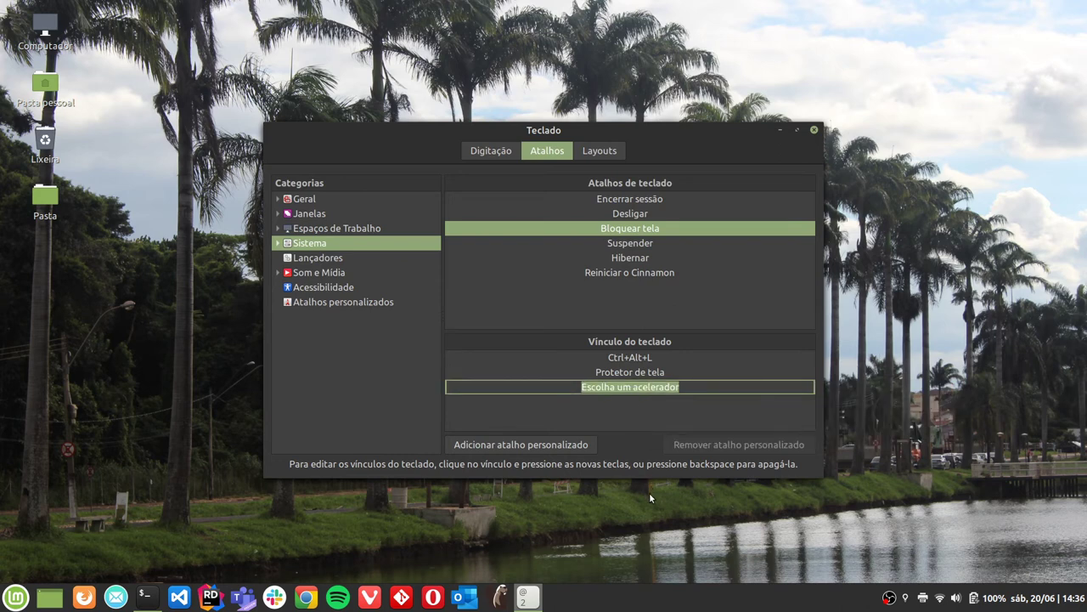
pyautogui.press('super+l')
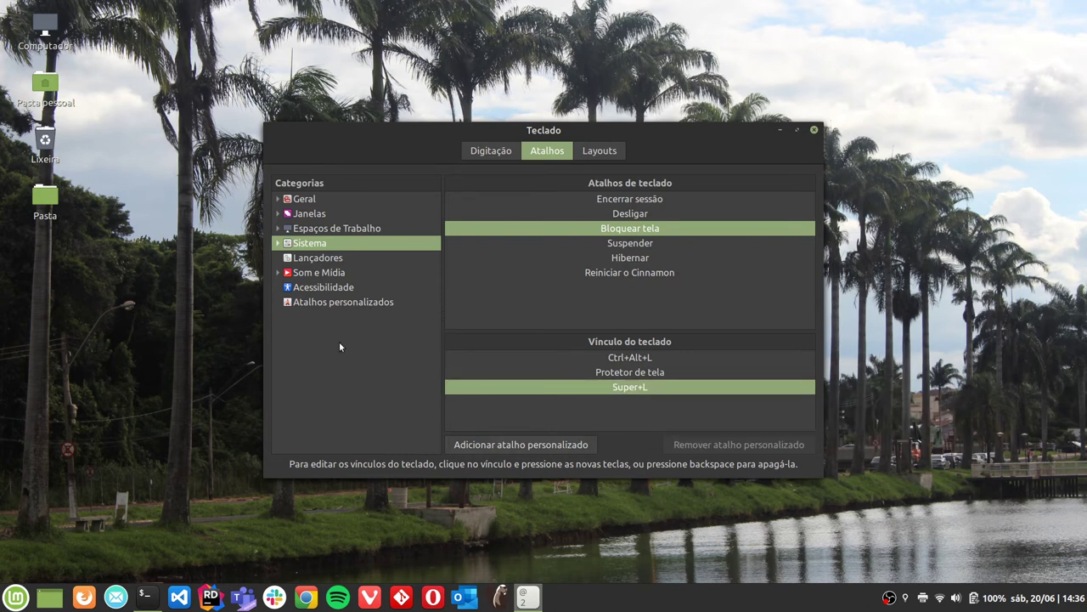
# Assign Shift+Ctrl+Alt+F5 as the second binding of Abrir a calculadora under Lançadores, and test it by launching and closing the calculator.
pyautogui.click(325, 259)
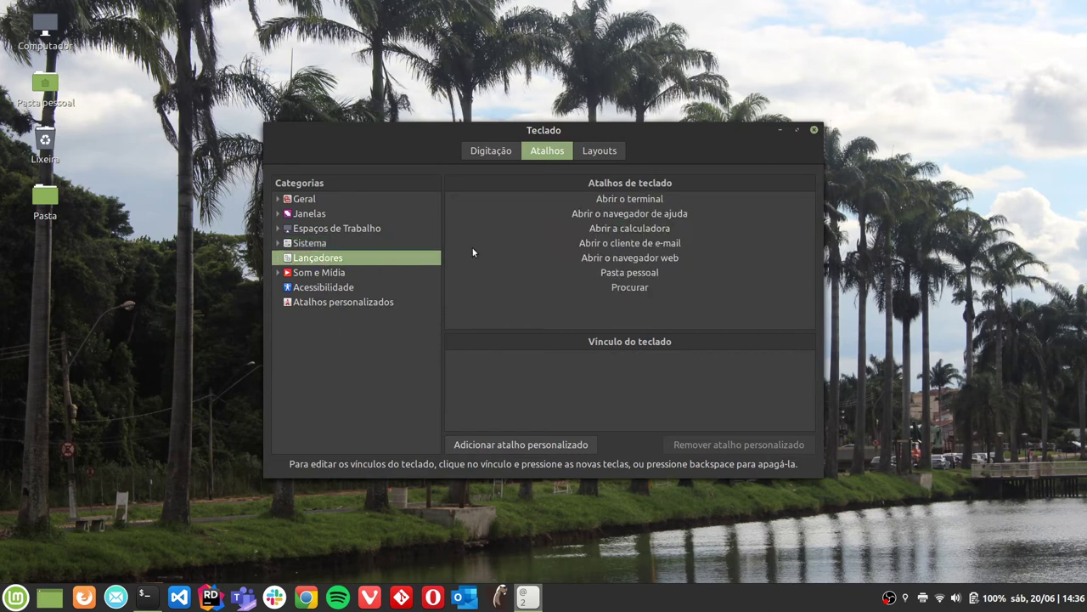
pyautogui.click(571, 226)
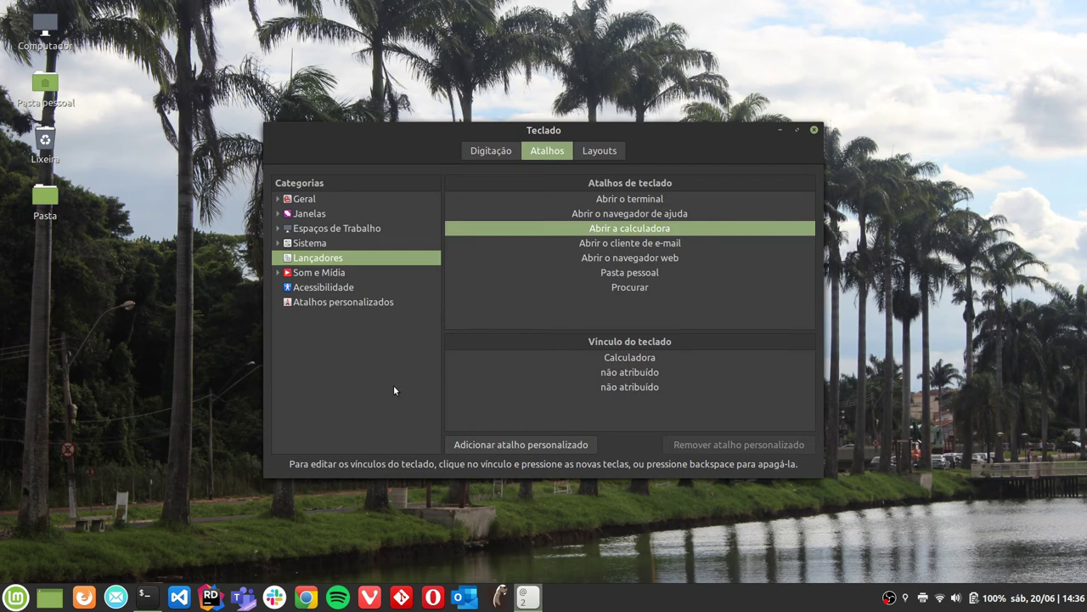
pyautogui.click(601, 359)
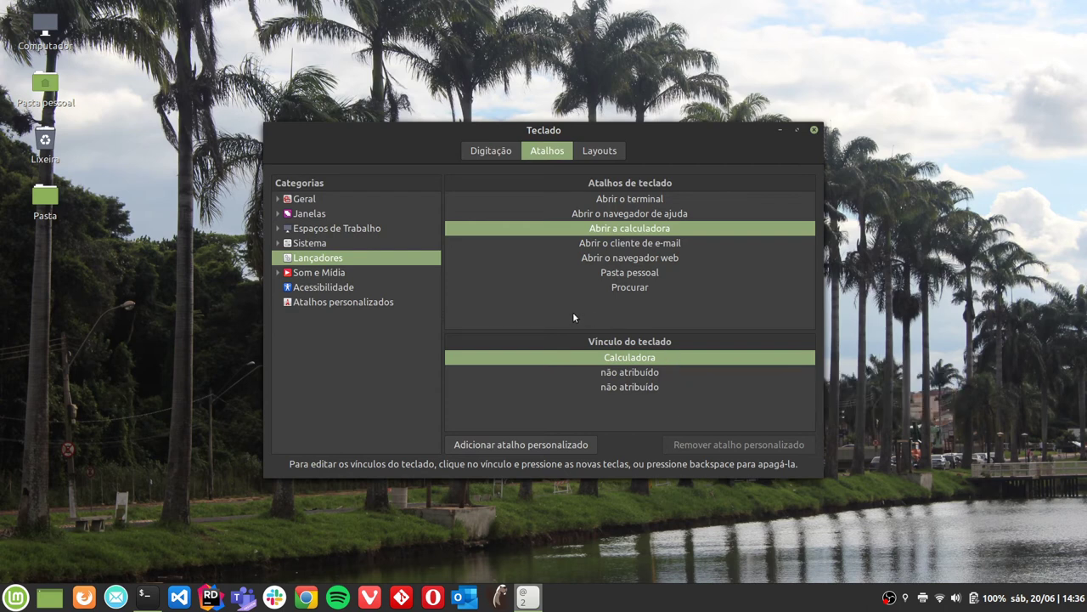
pyautogui.click(605, 376)
pyautogui.click(605, 376)
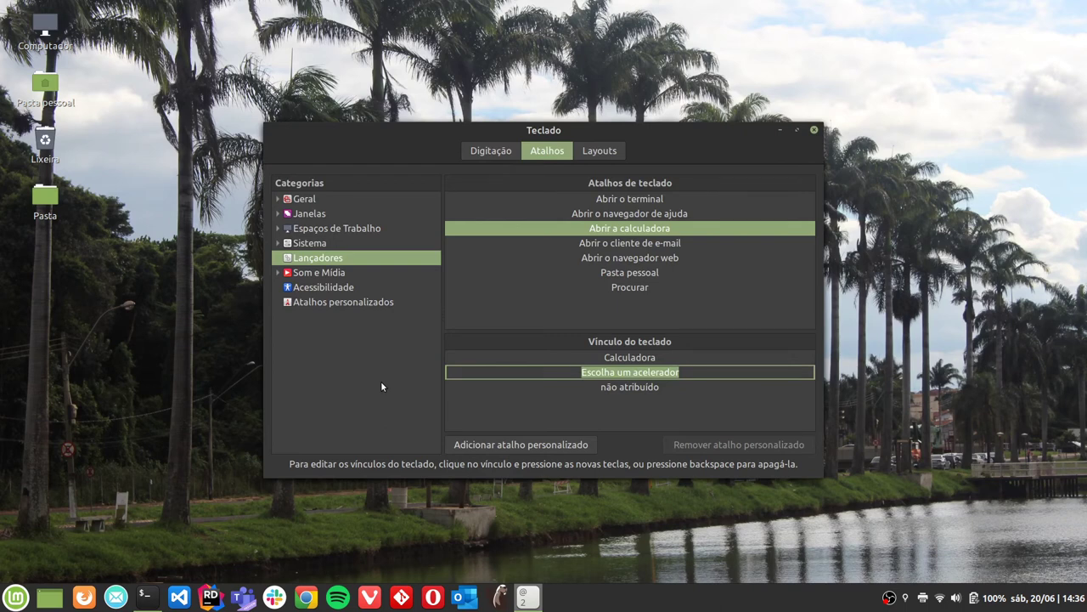
pyautogui.hotkey('ctrl', 'alt', 'shift', 'F5')
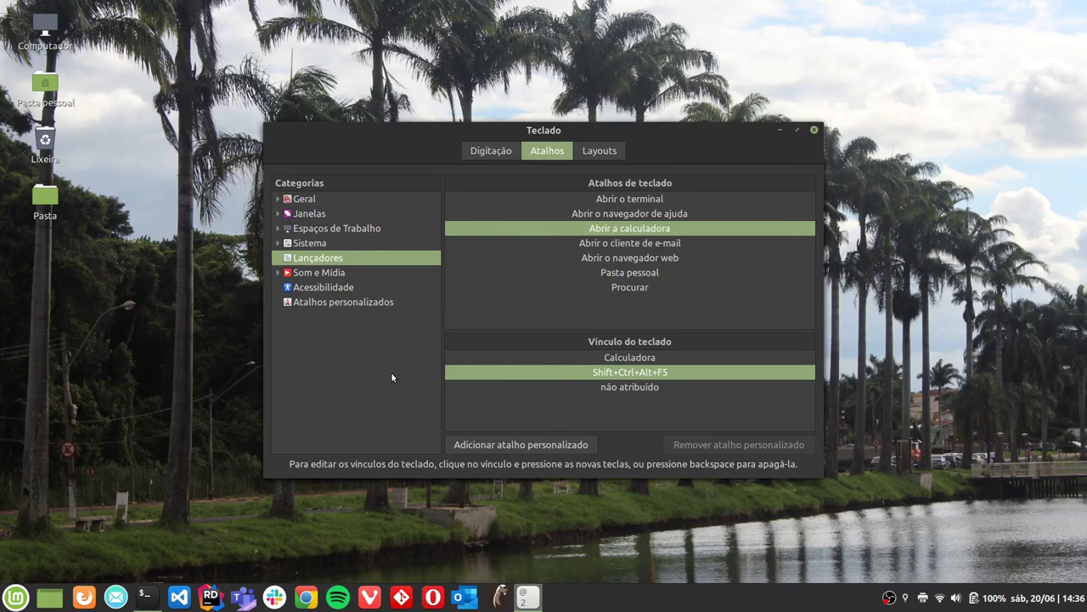
pyautogui.hotkey('shift', 'ctrl', 'alt', 'F5')
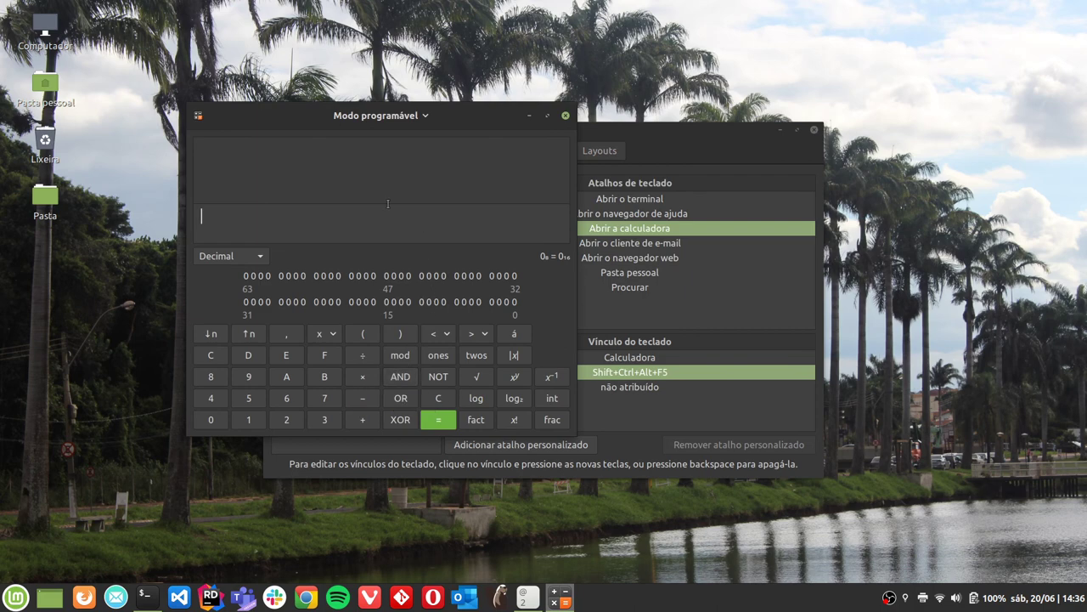
pyautogui.click(566, 116)
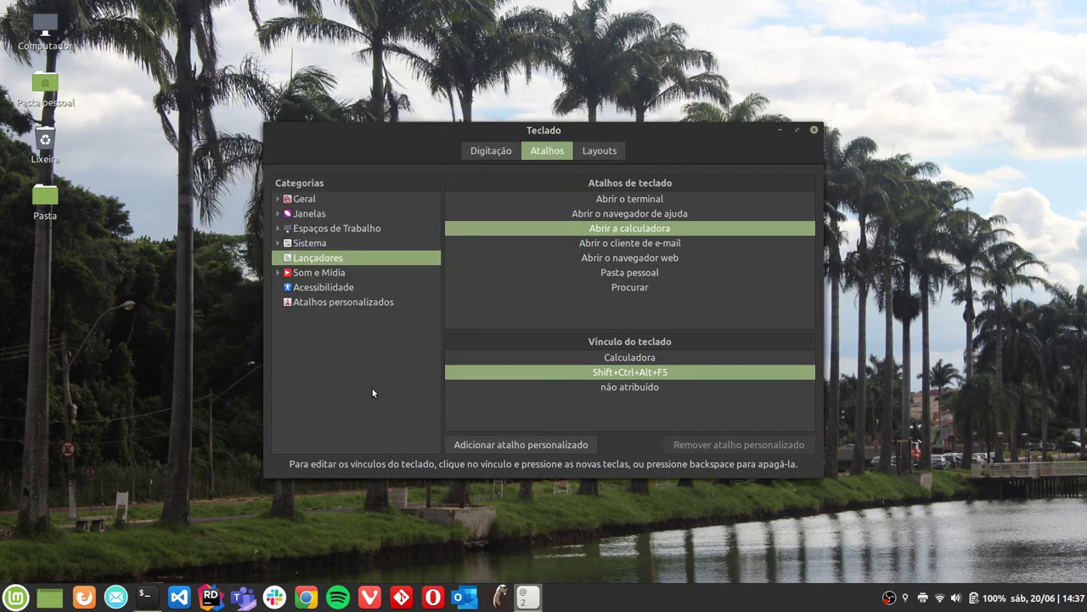